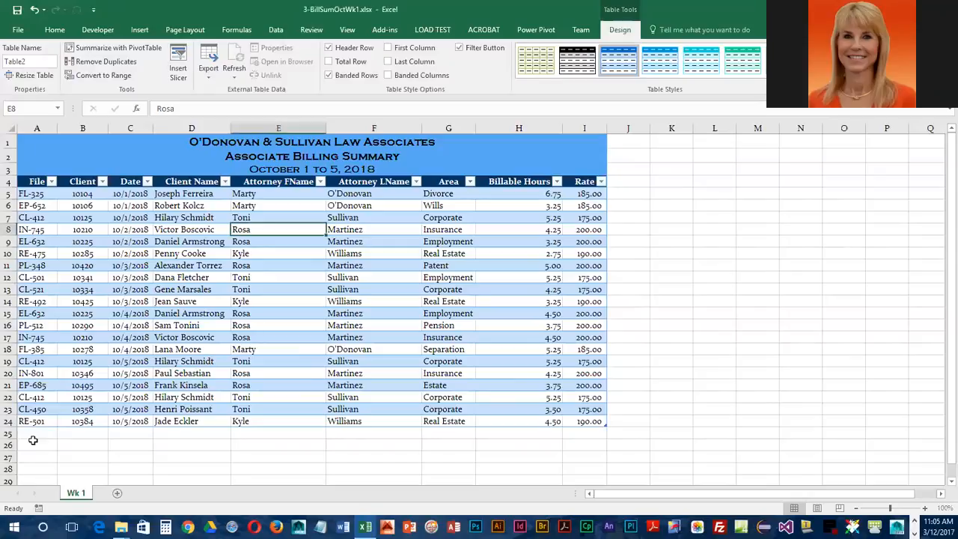
left_click(24, 433)
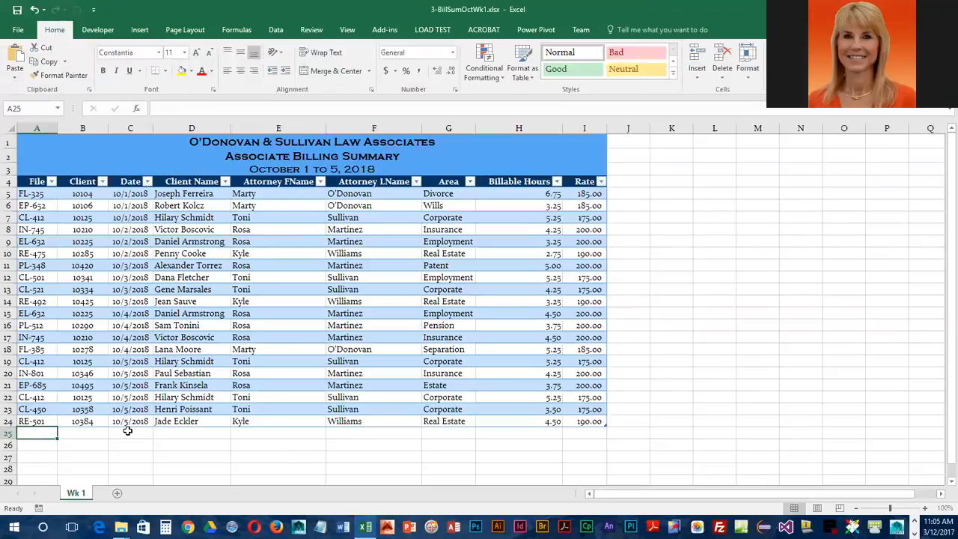
left_click(623, 181)
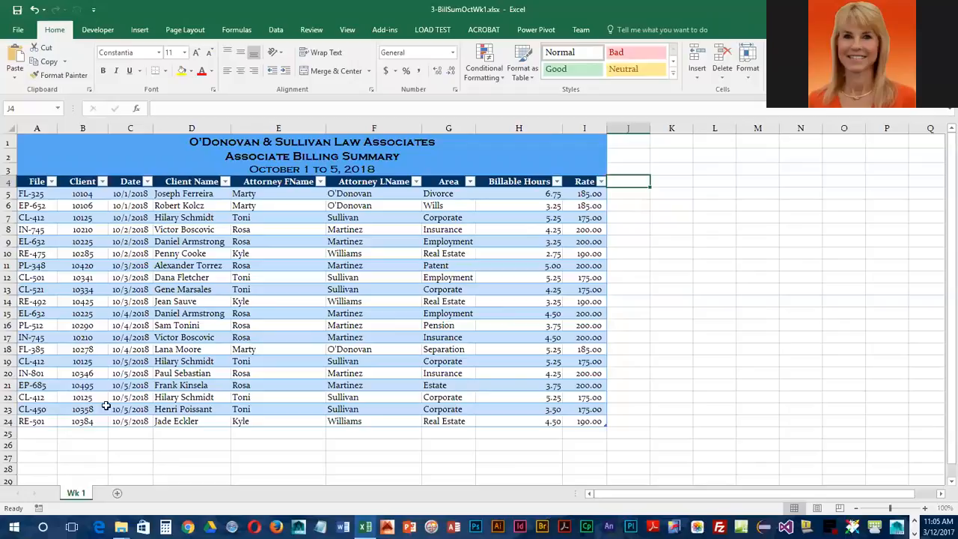
Start a new record directly below the table's last row, in row 25, with file RE-522.
left_click(51, 433)
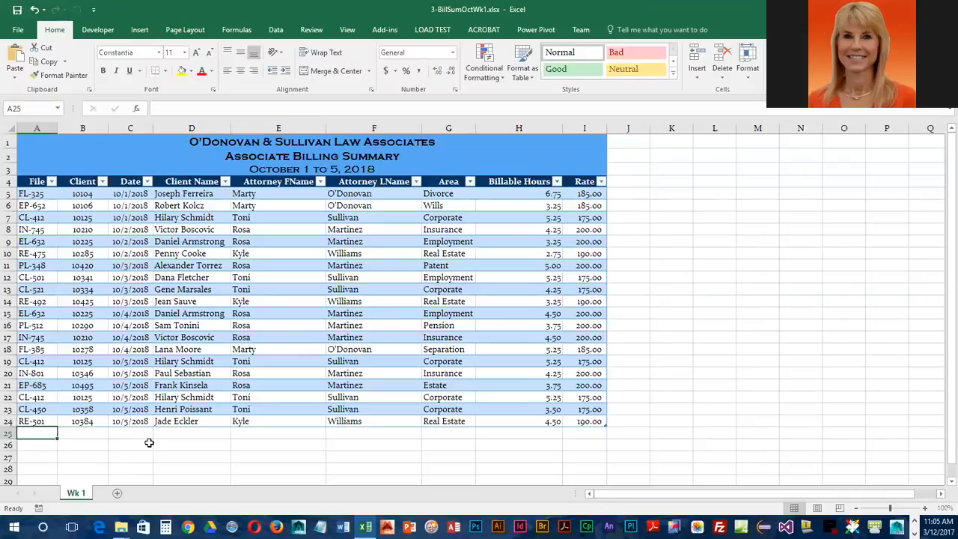
type("RE")
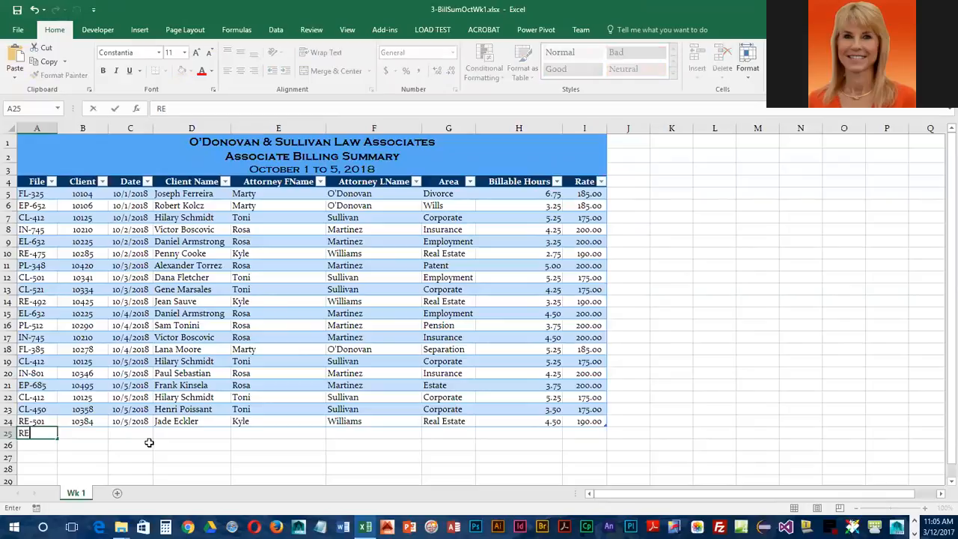
type("-501")
key("BackSpace")
key("BackSpace")
type("22")
key("Tab")
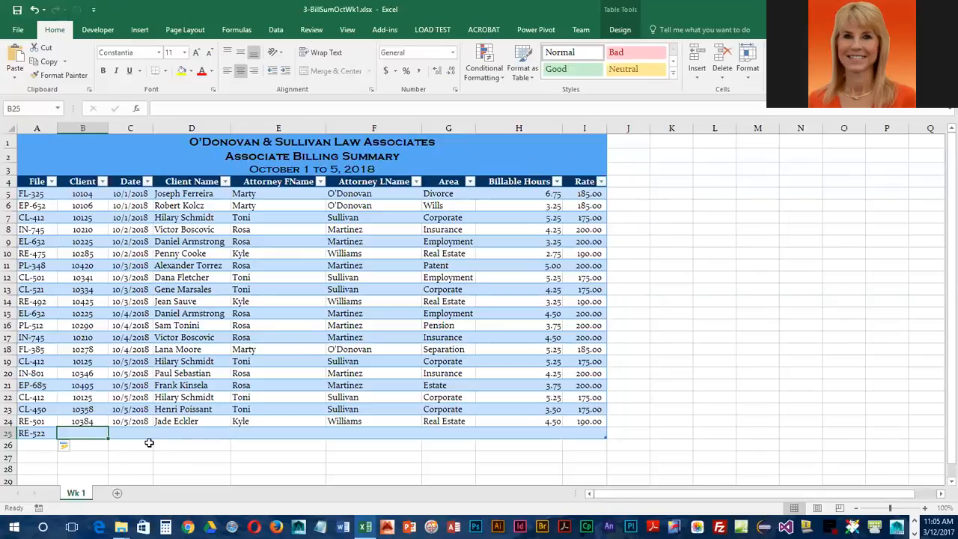
Enter the client number and the date 10/5/2018 for the new record in row 25.
type("105")
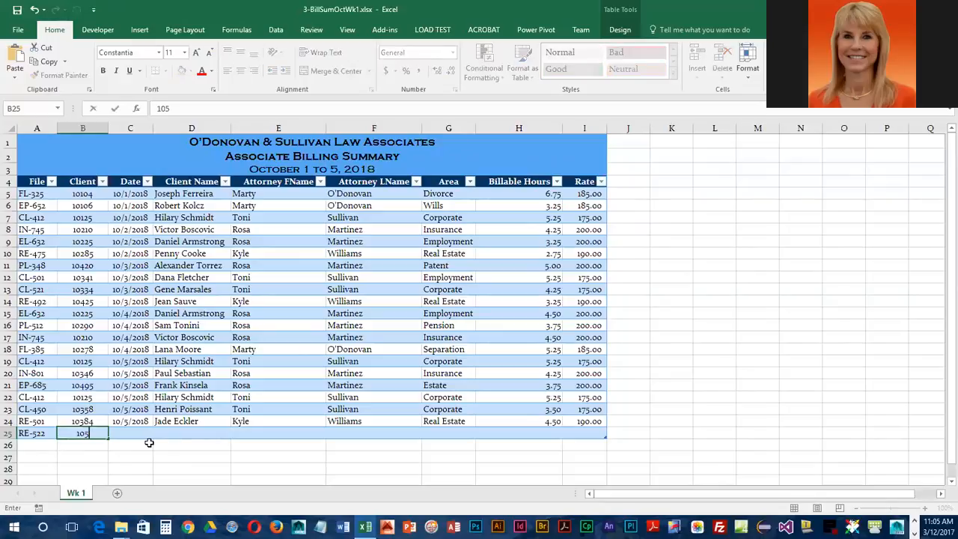
type("12")
key("Tab")
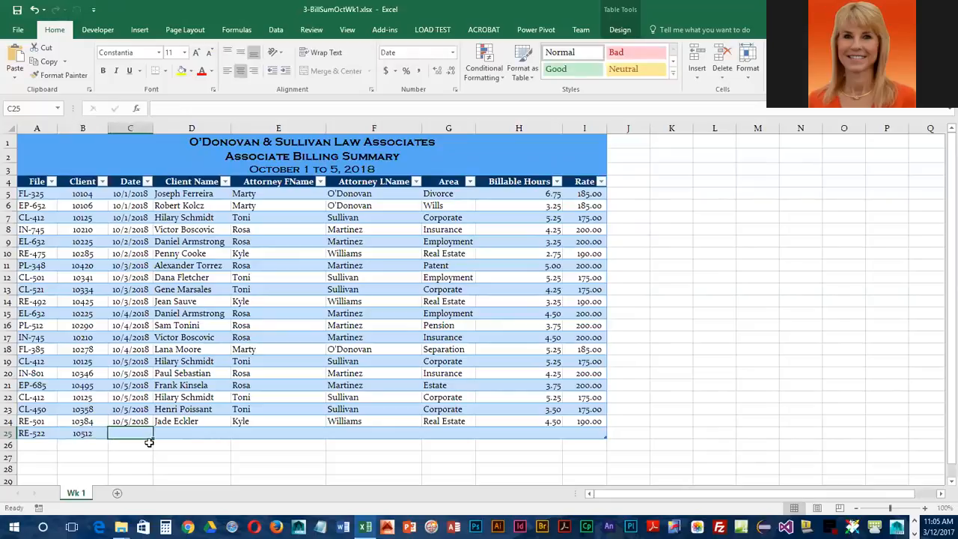
type("10")
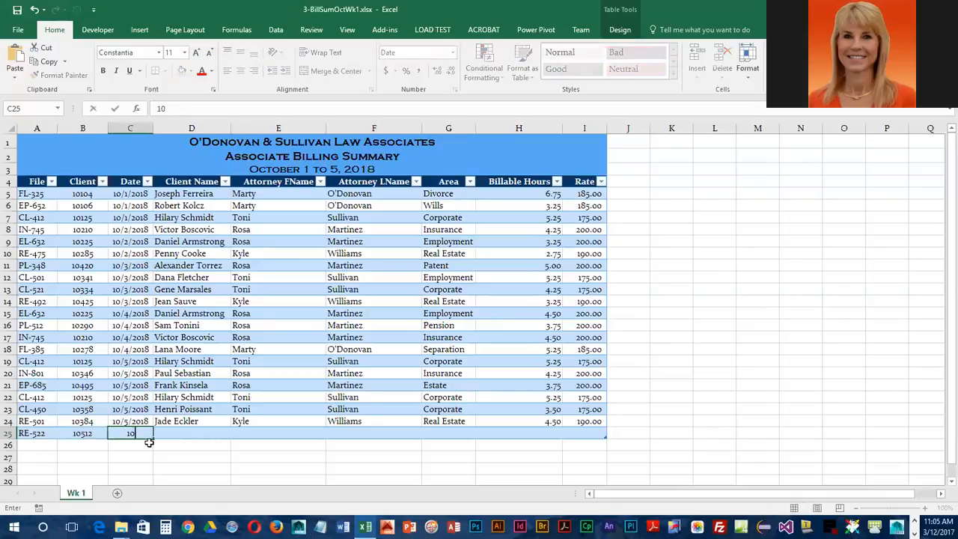
type("/5/2018")
key("Tab")
Fill in the client's full name and the attorney's first and last names in row 25.
type("C")
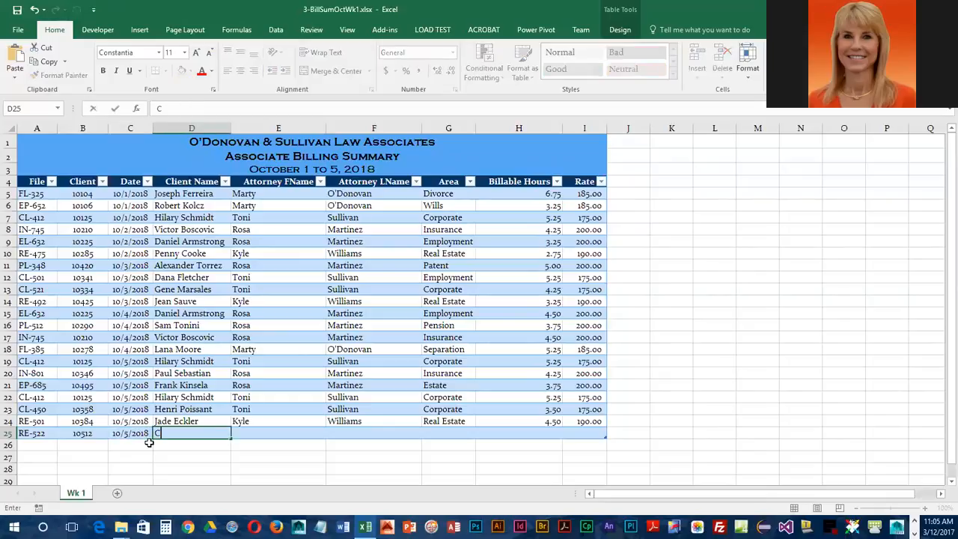
type("onnie Melanson")
key("Tab")
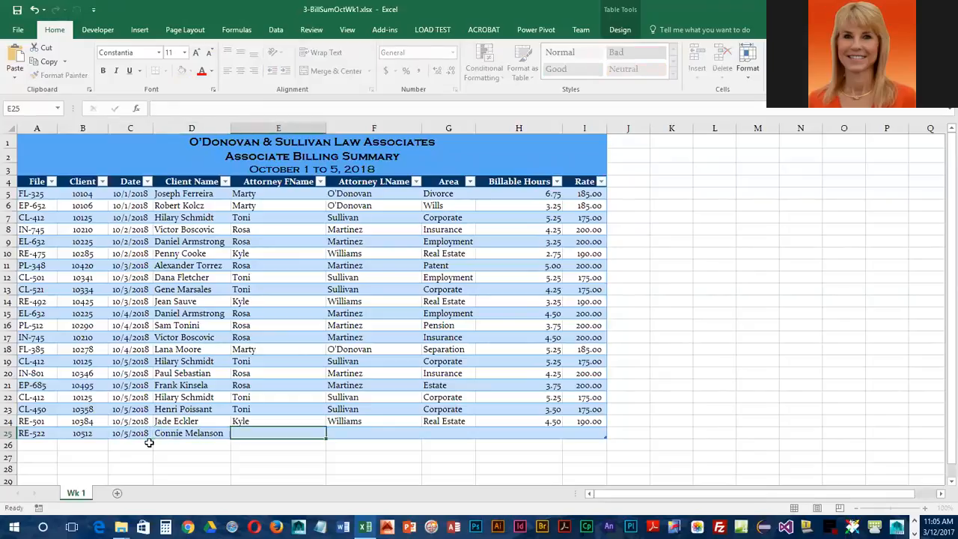
type("Kyle")
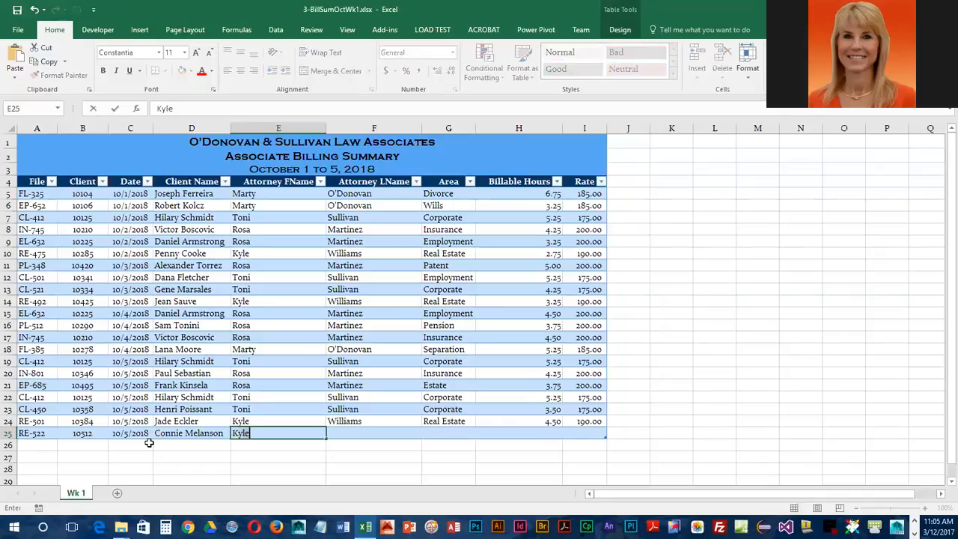
key("Tab")
type("Williams")
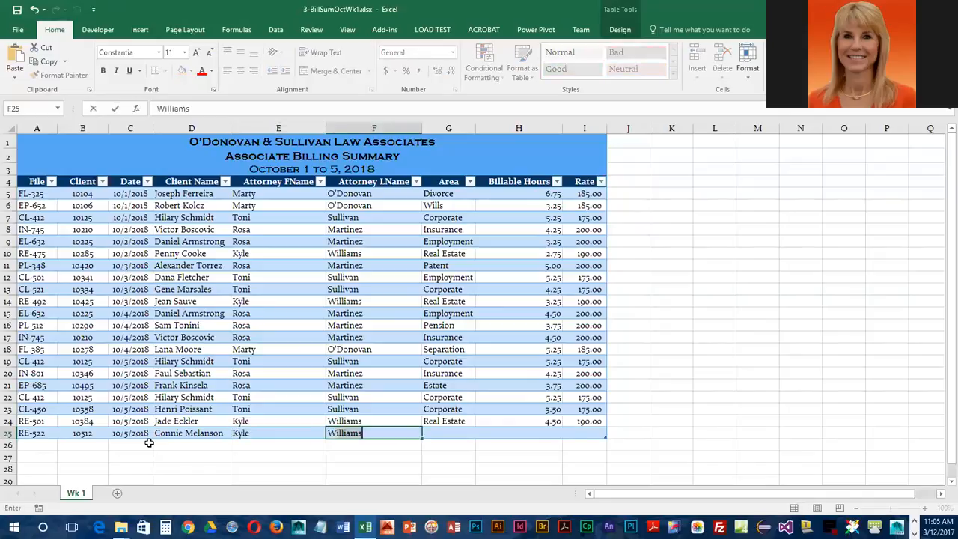
key("Tab")
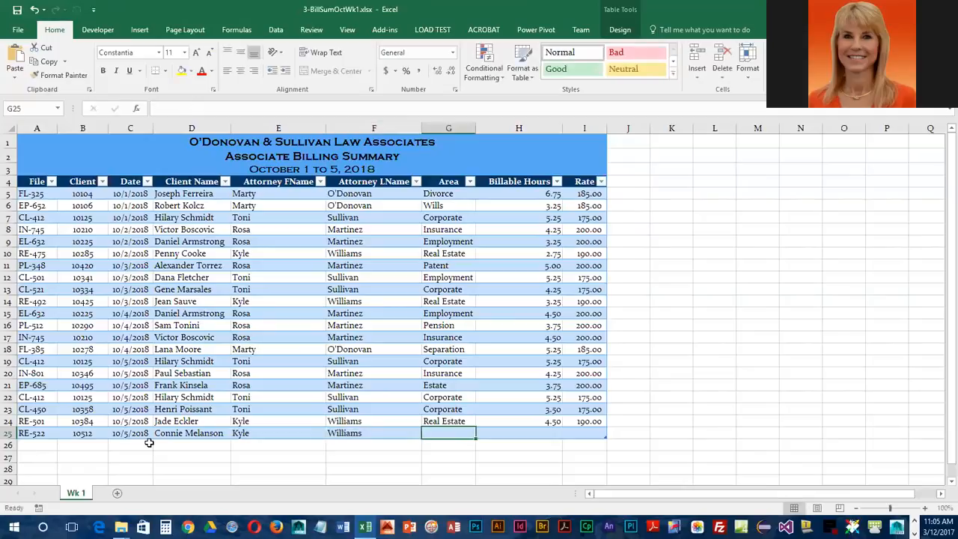
Enter Real Estate as the area and 2.5 billable hours for the record in row 25.
type("Real Estate")
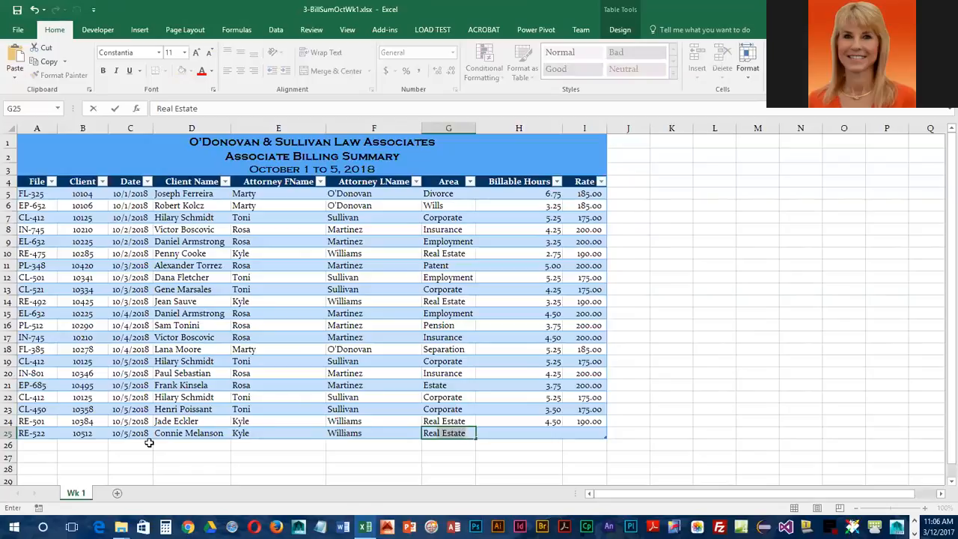
key("Tab")
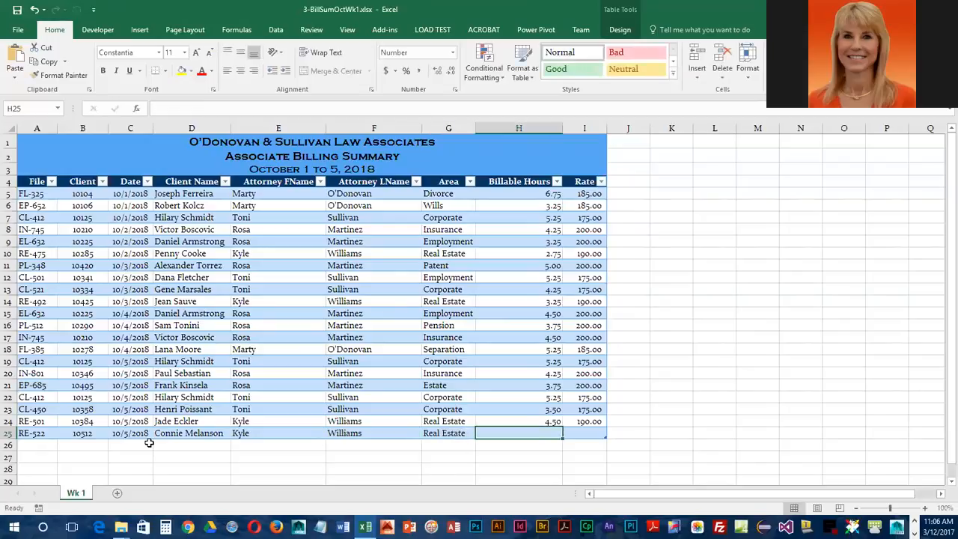
type("205")
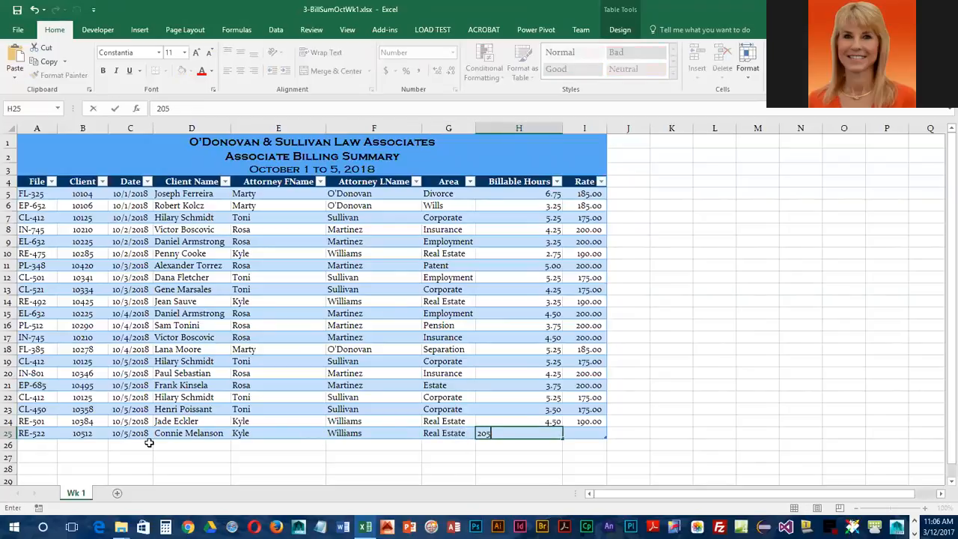
key("BackSpace")
key("BackSpace")
type(".5")
key("Tab")
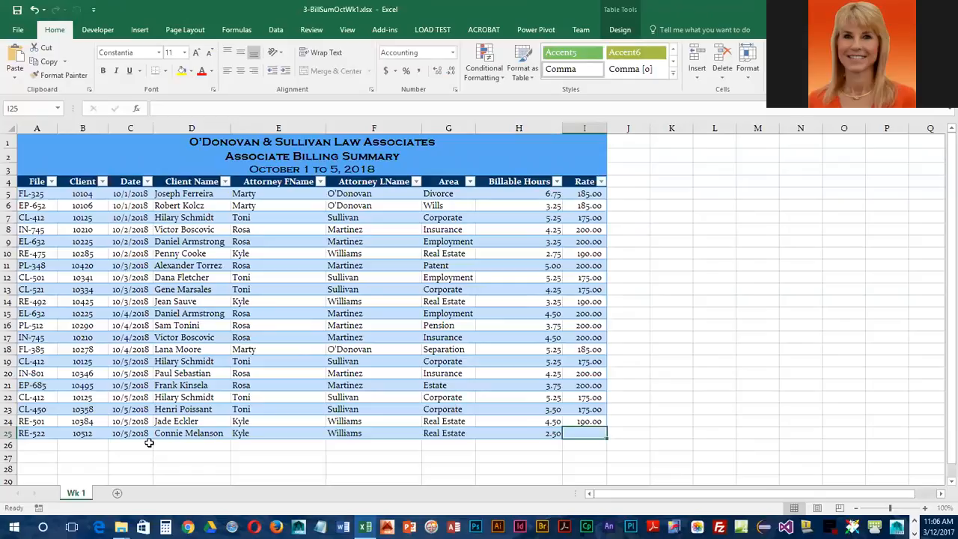
Set the rate of the new record in row 25 to 175.
type("1")
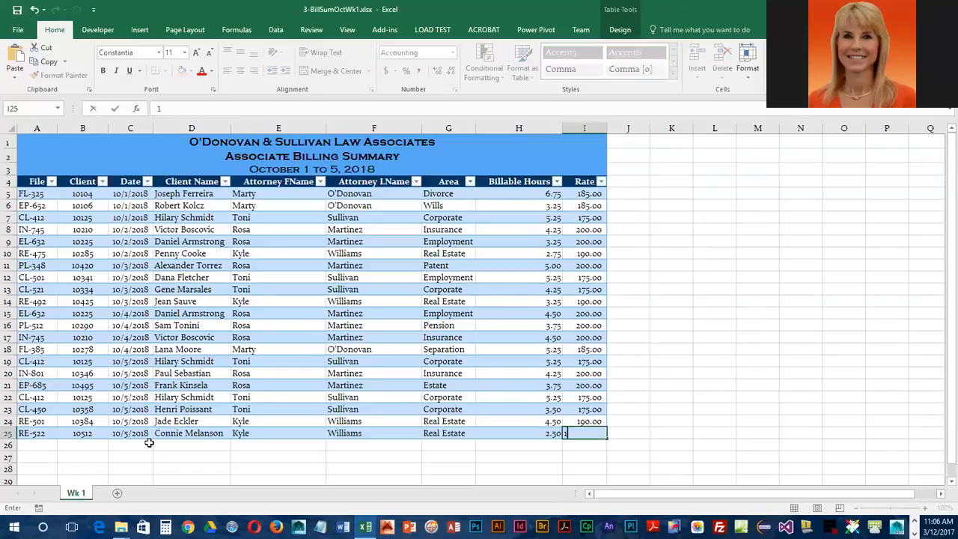
key("Return")
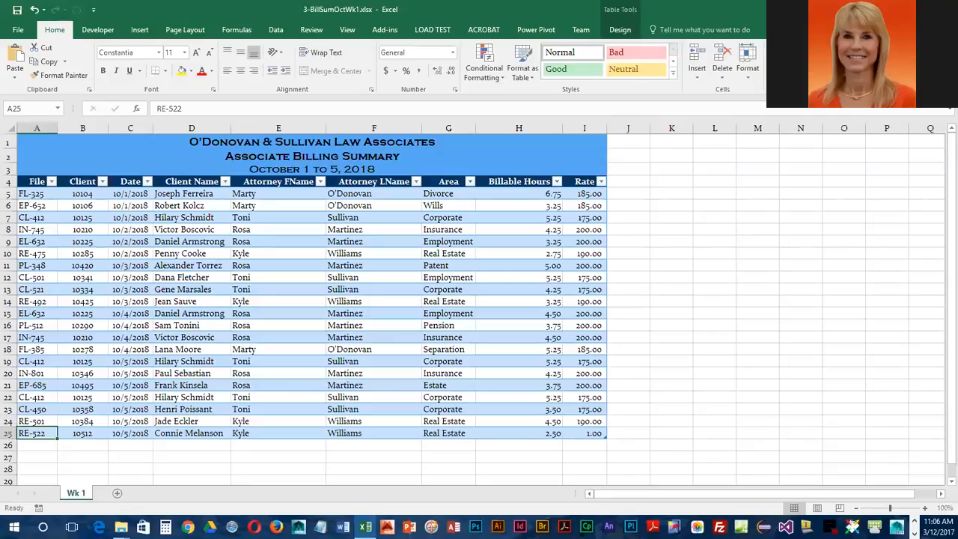
left_click(594, 434)
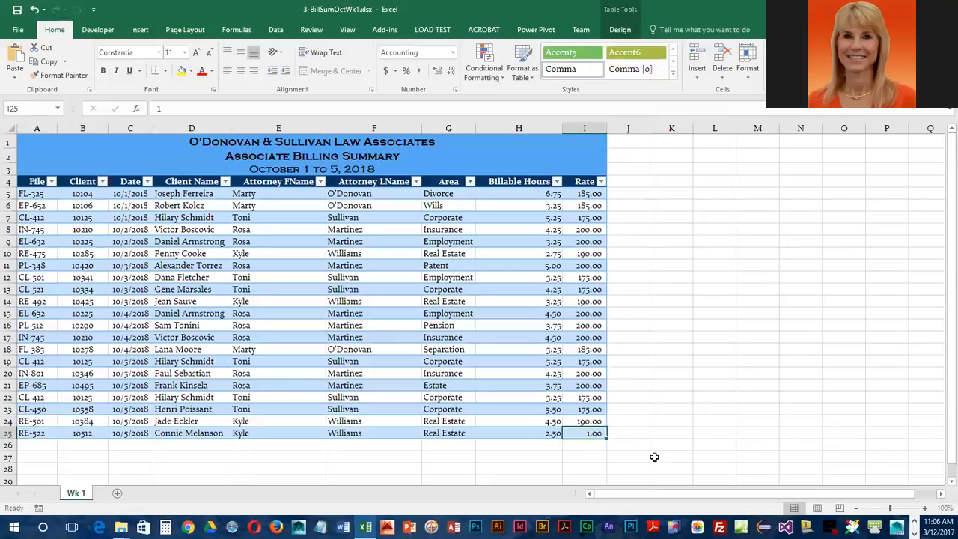
double_click(588, 436)
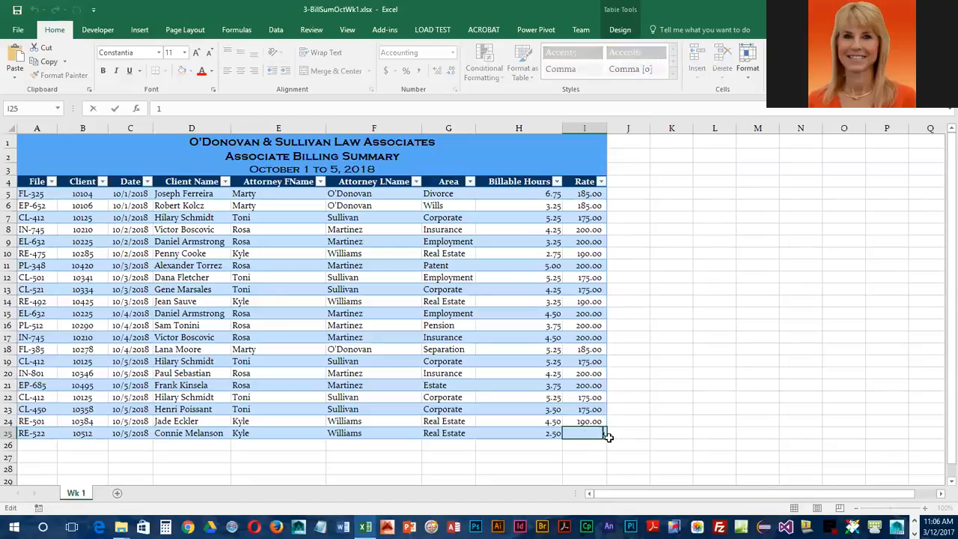
key("BackSpace")
type("175")
key("Return")
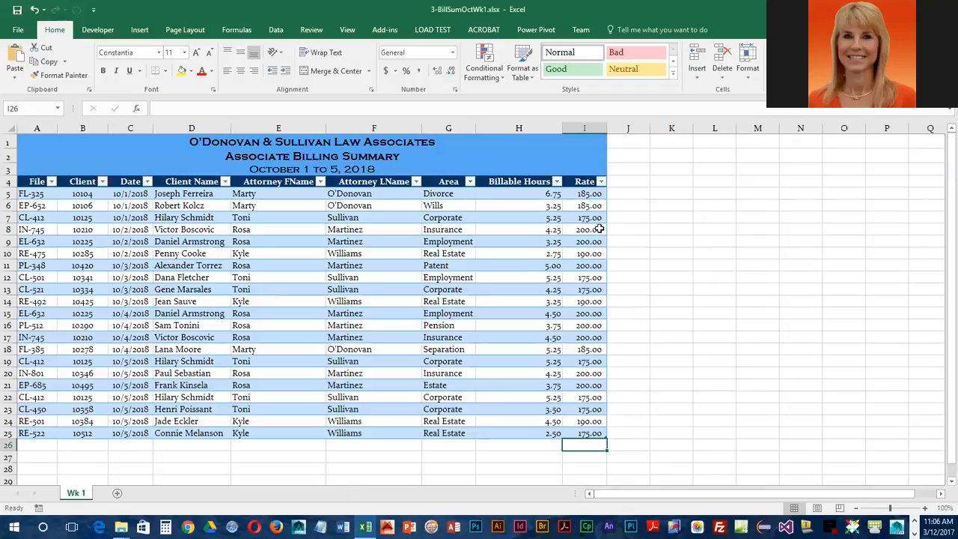
Add a new table column next to Rate with the header Fees Due in cell J4.
left_click(628, 181)
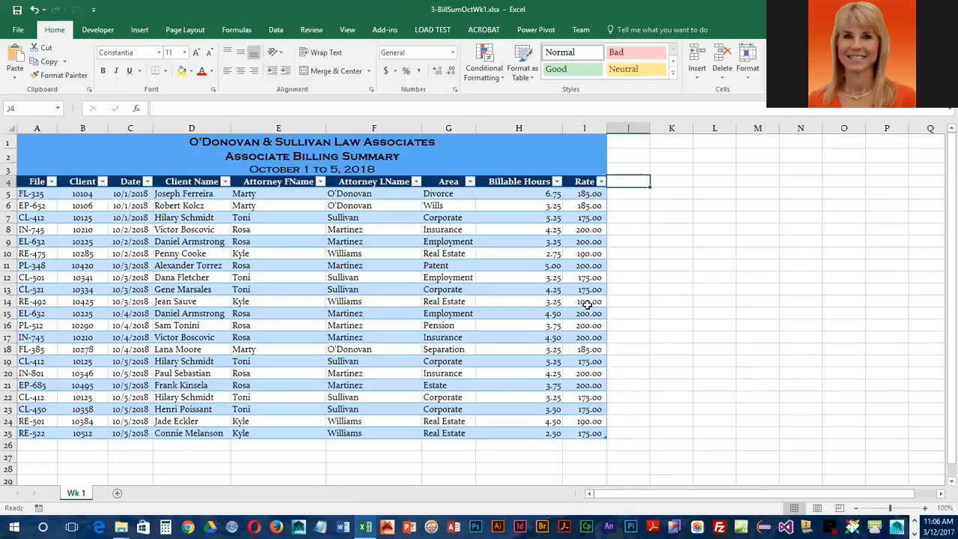
type("F")
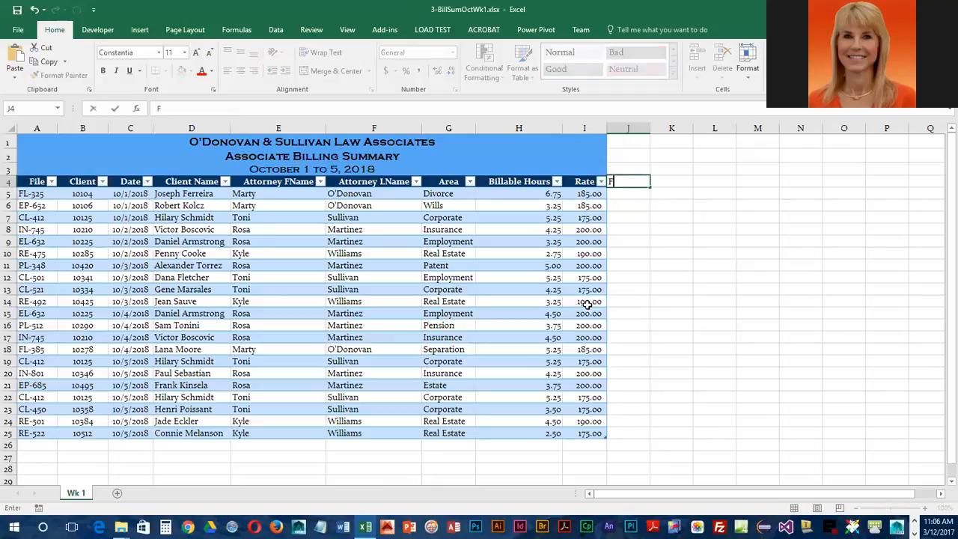
type("ees Due")
key("Return")
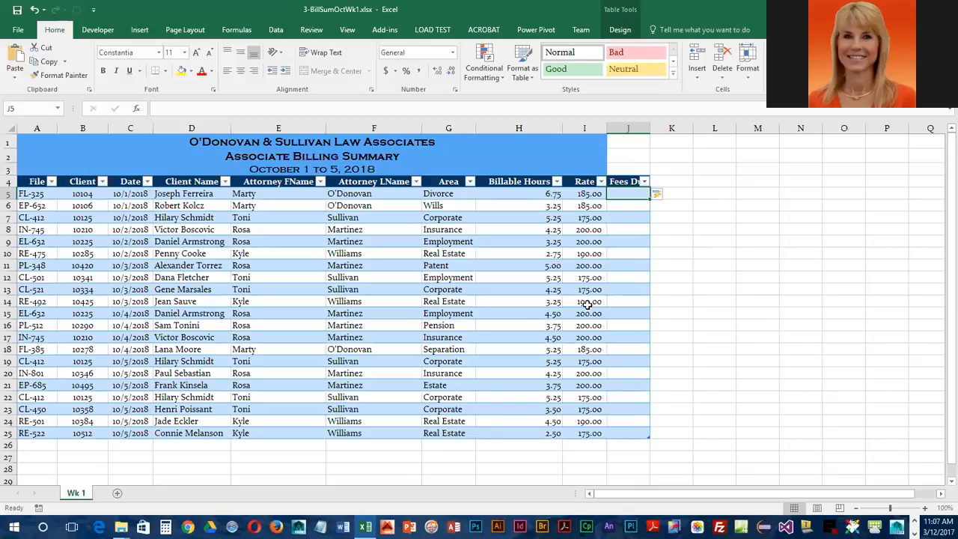
type("=h5")
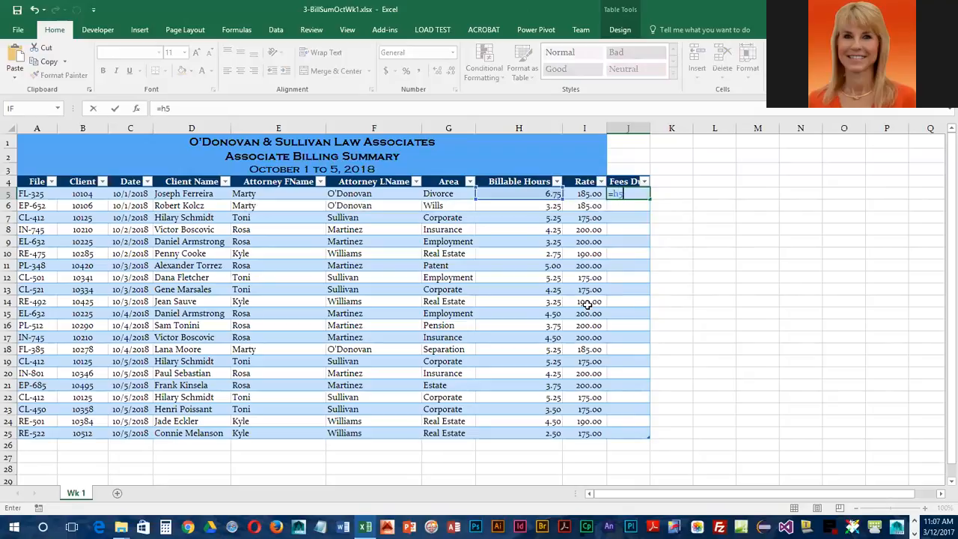
type("*i5")
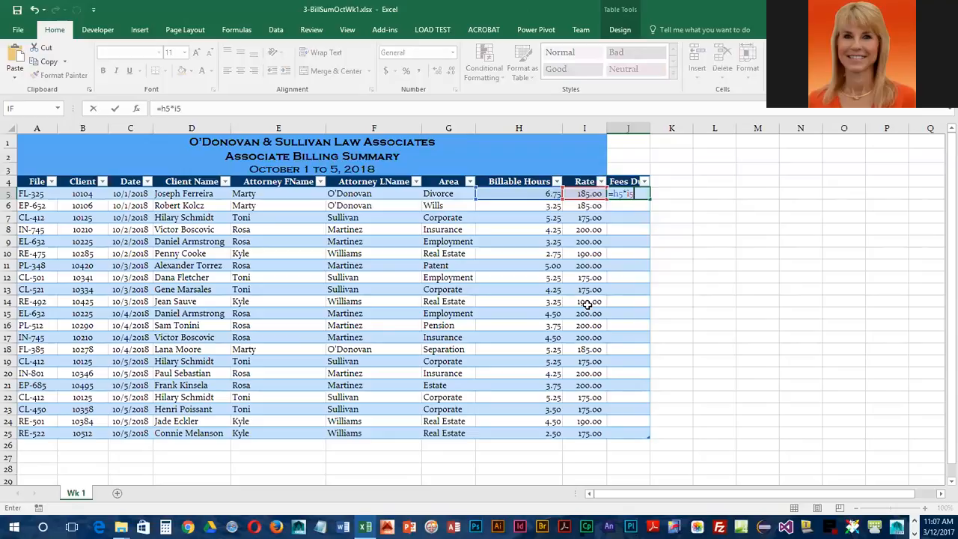
key("BackSpace")
key("BackSpace")
key("BackSpace")
key("BackSpace")
key("BackSpace")
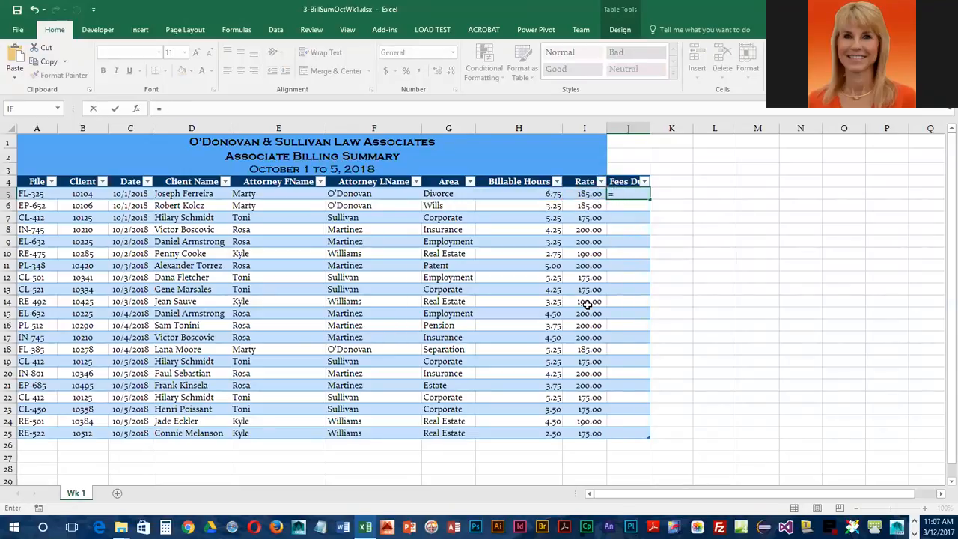
left_click(531, 193)
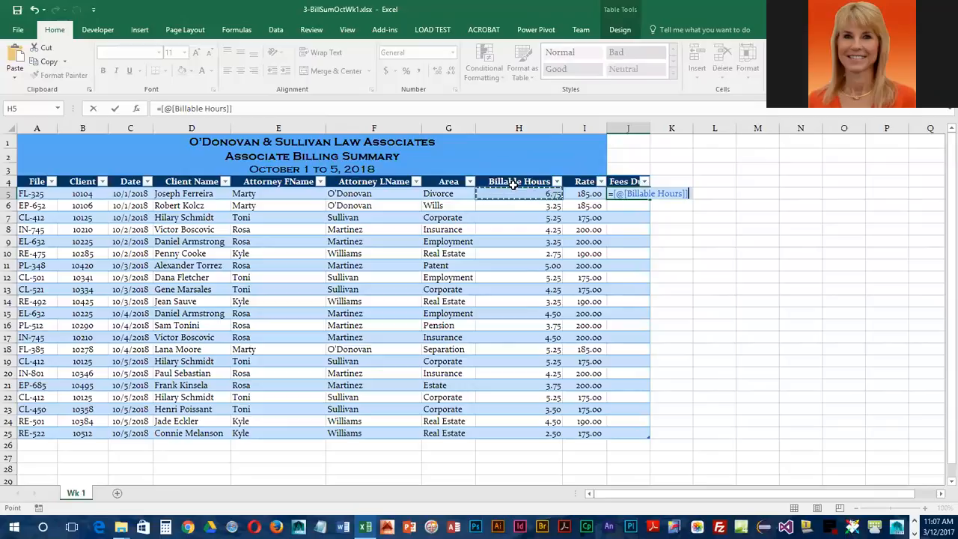
type("*")
left_click(582, 192)
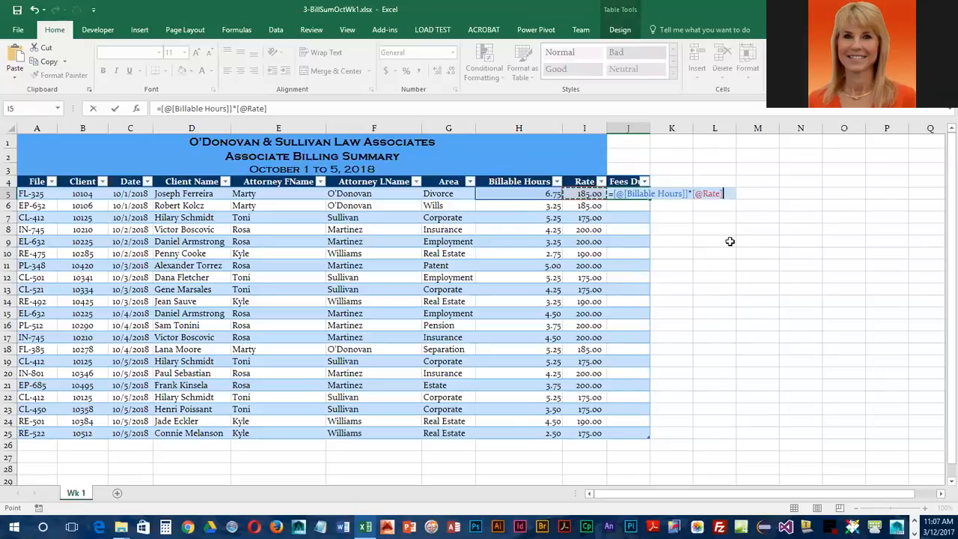
key("BackSpace")
key("BackSpace")
key("BackSpace")
key("BackSpace")
key("BackSpace")
key("BackSpace")
key("BackSpace")
key("BackSpace")
key("BackSpace")
key("BackSpace")
key("BackSpace")
key("BackSpace")
key("BackSpace")
key("BackSpace")
key("BackSpace")
key("BackSpace")
key("BackSpace")
key("BackSpace")
key("BackSpace")
key("BackSpace")
key("BackSpace")
key("BackSpace")
key("BackSpace")
key("BackSpace")
key("BackSpace")
key("BackSpace")
key("BackSpace")
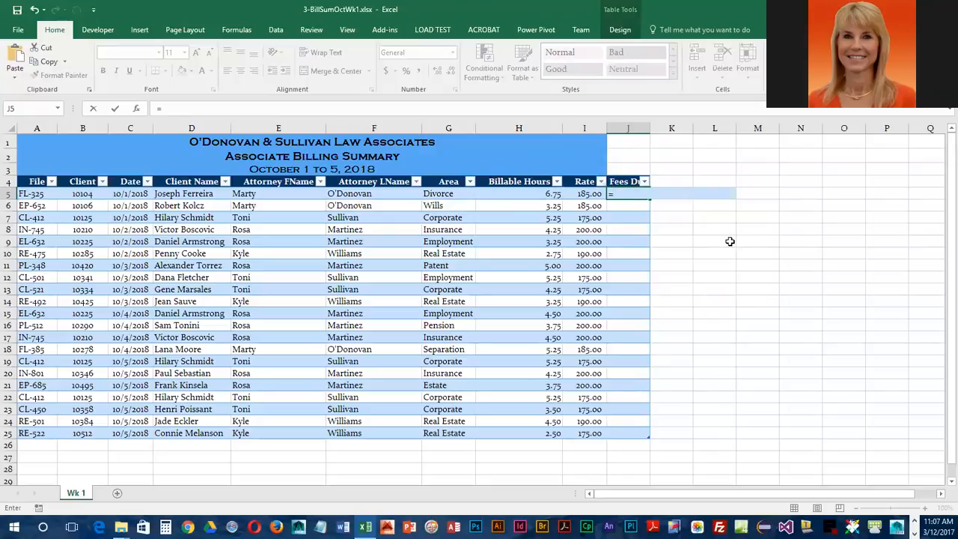
Calculate the Fees Due column with the formula =h5*i5 in J5 and fit the column's width to its contents.
type("h5")
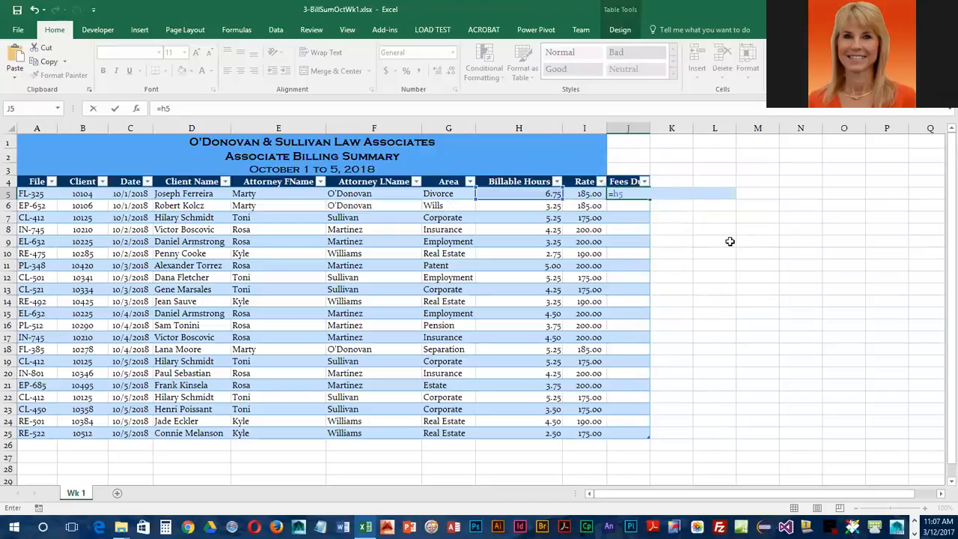
type("*i5")
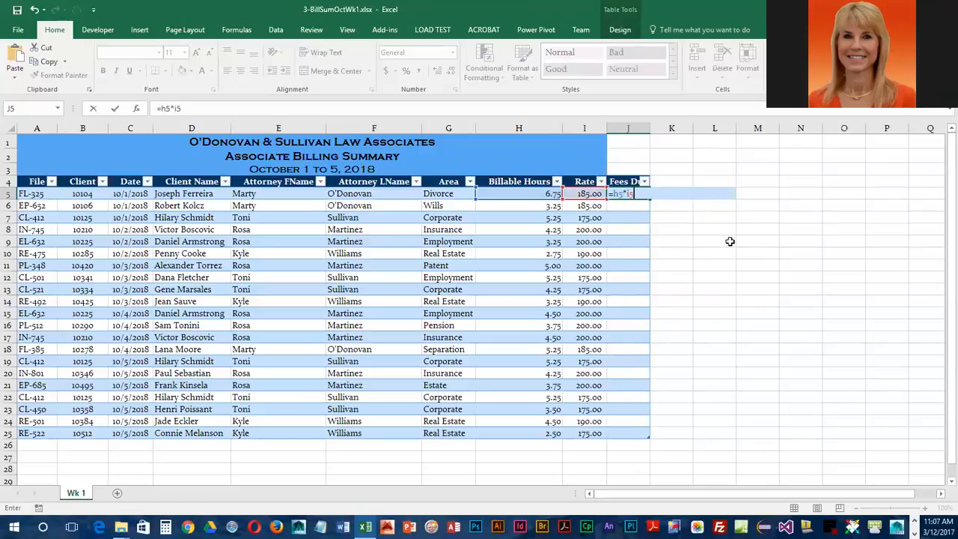
key("Return")
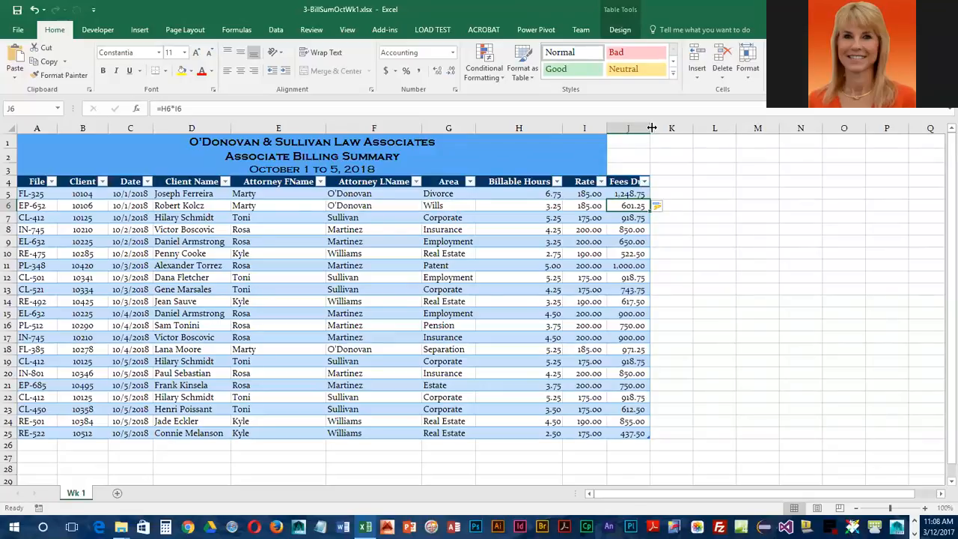
double_click(652, 128)
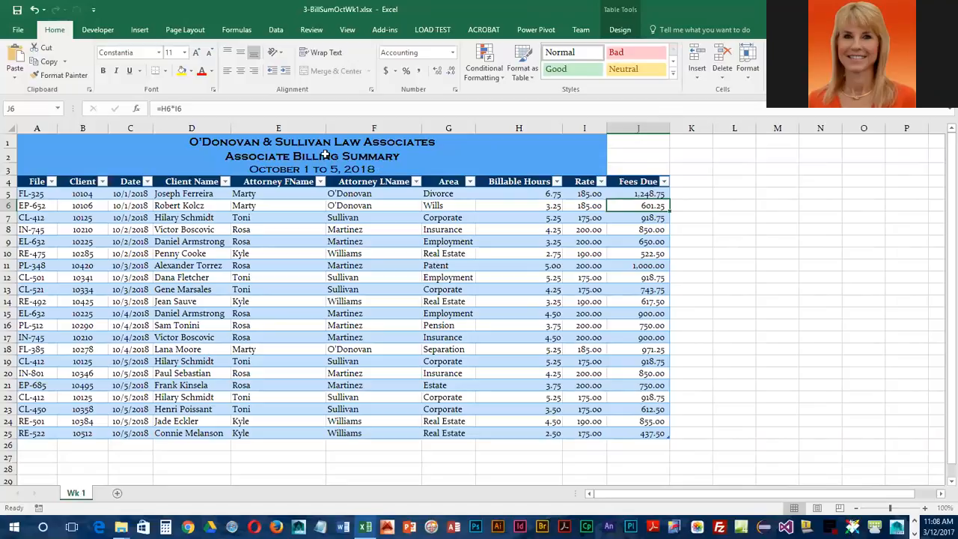
Unmerge the company title in row 1 and merge and center it again across A1:J1, including the Fees Due column.
left_click_drag(260, 141, 623, 137)
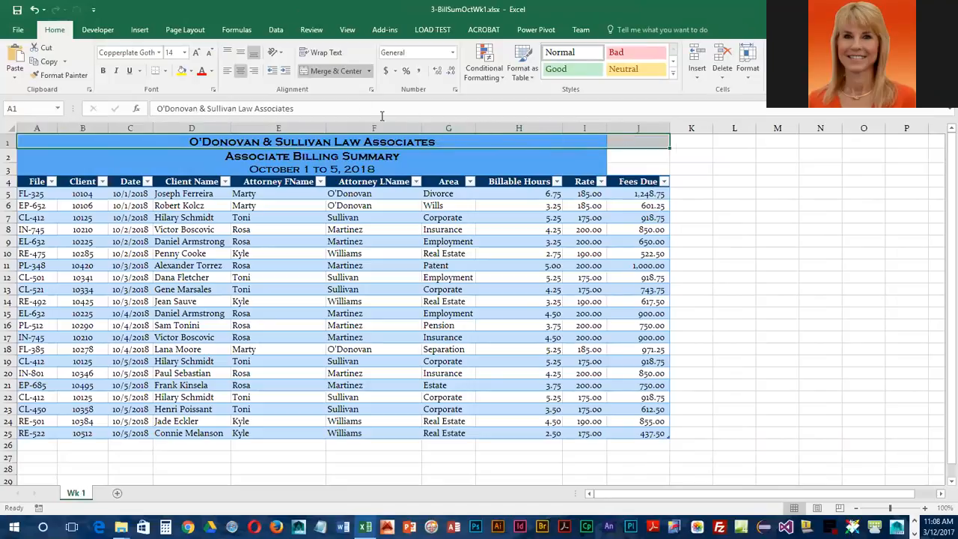
left_click(341, 69)
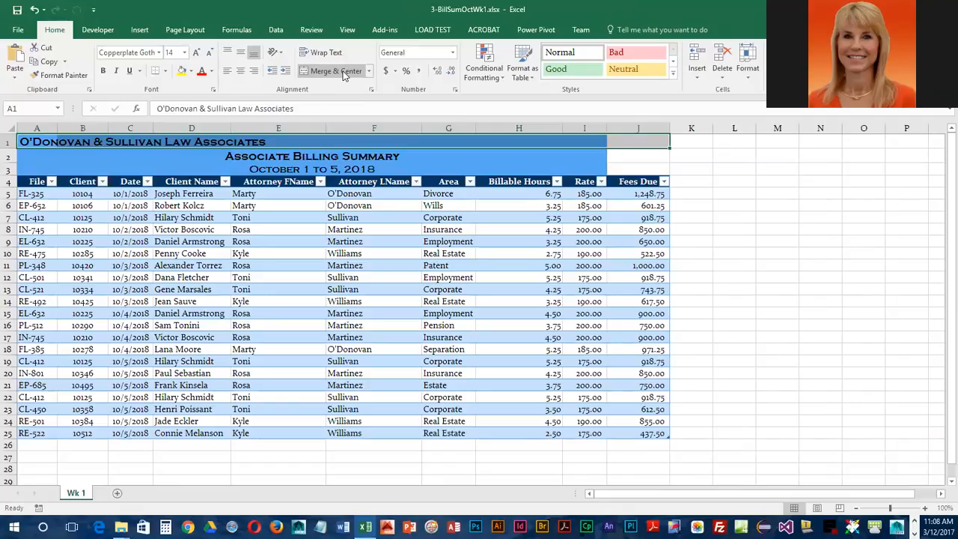
left_click(341, 71)
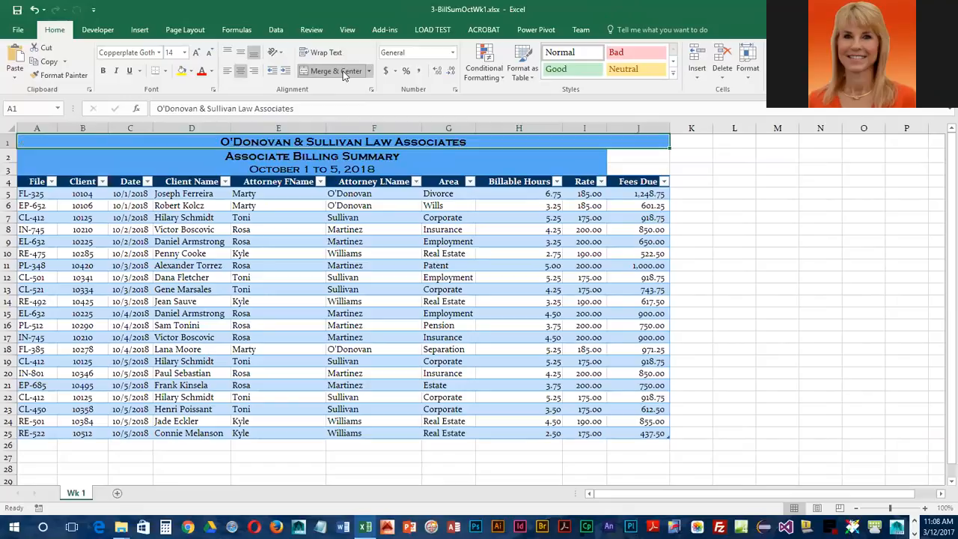
Re-merge and center the Associate Billing Summary subtitle in row 2 across columns A to J.
left_click(225, 157)
left_click_drag(465, 161, 625, 155)
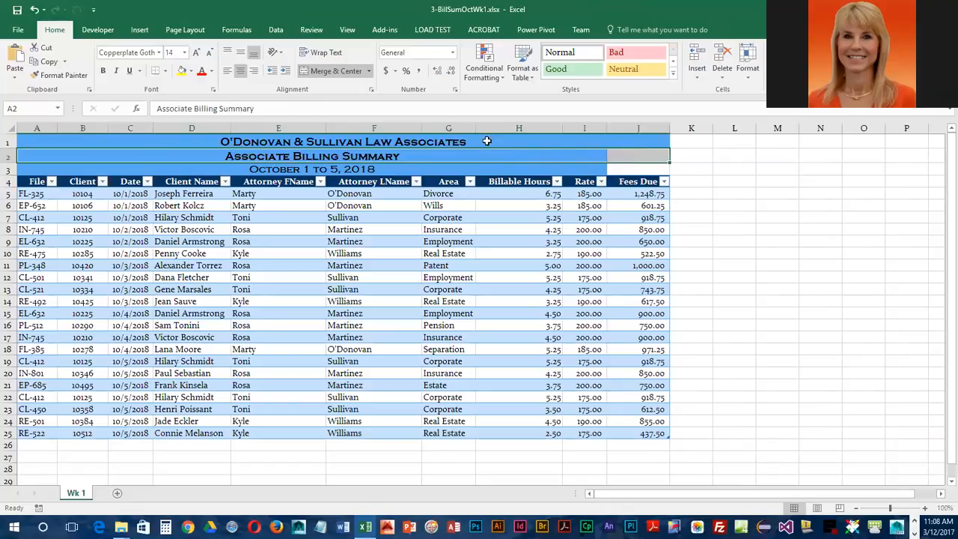
left_click(335, 72)
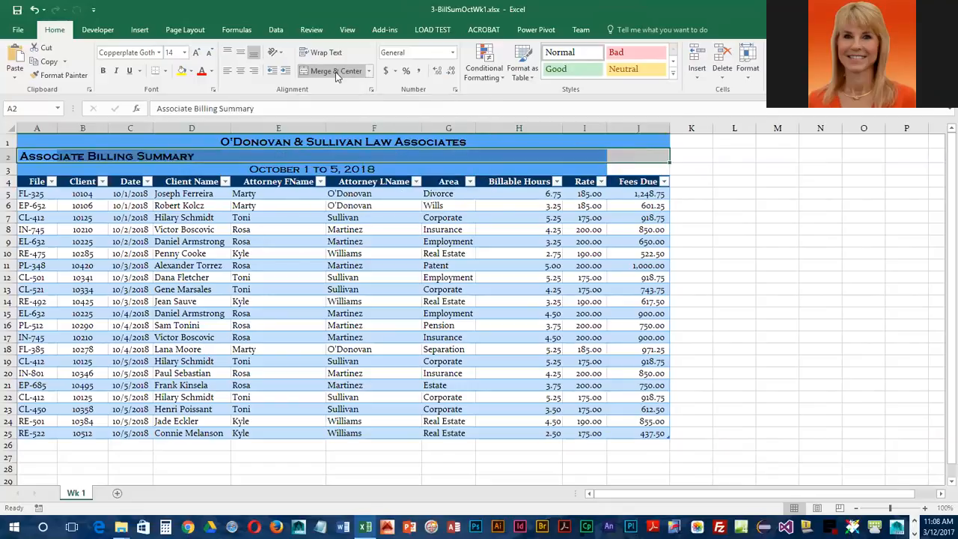
left_click(335, 72)
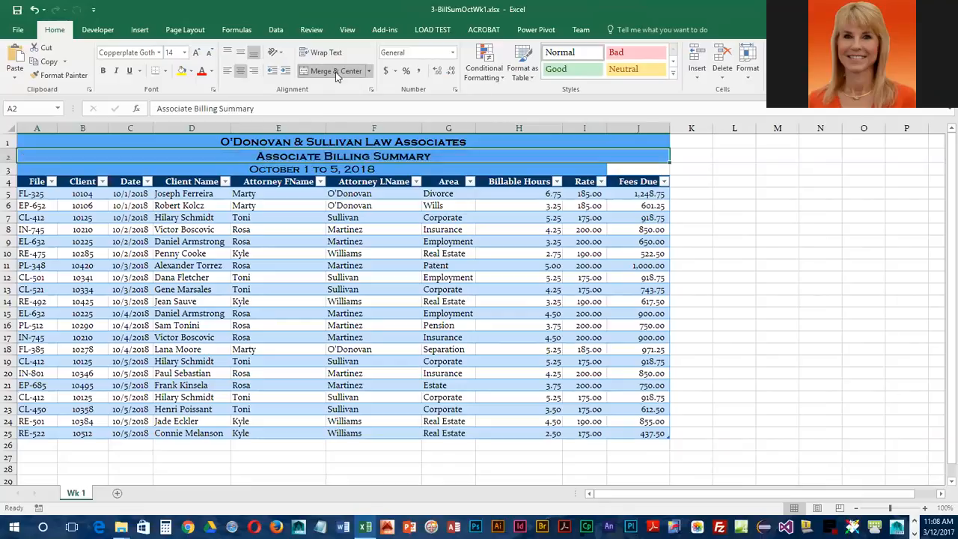
Re-merge and center the October 1 to 5, 2018 date line in row 3 across columns A to J.
left_click_drag(305, 172, 636, 171)
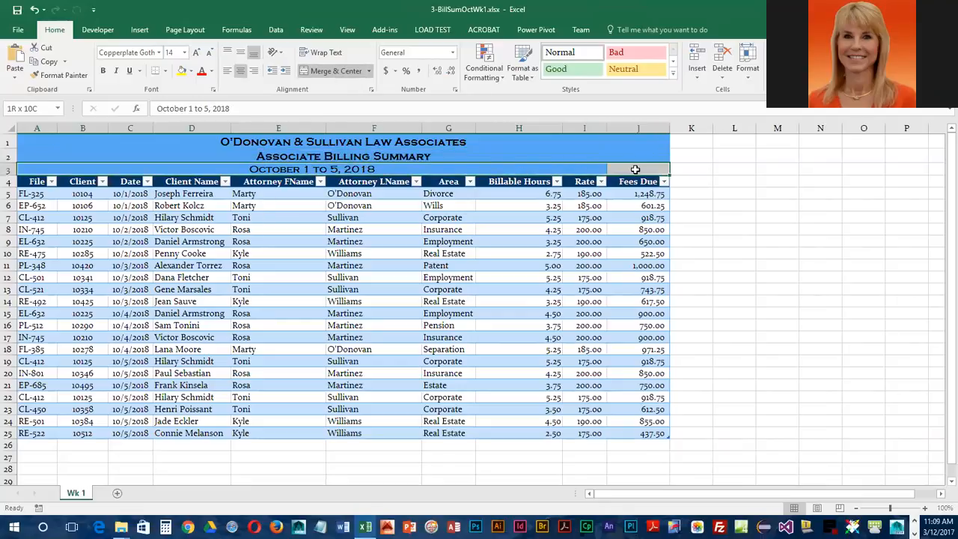
left_click(336, 73)
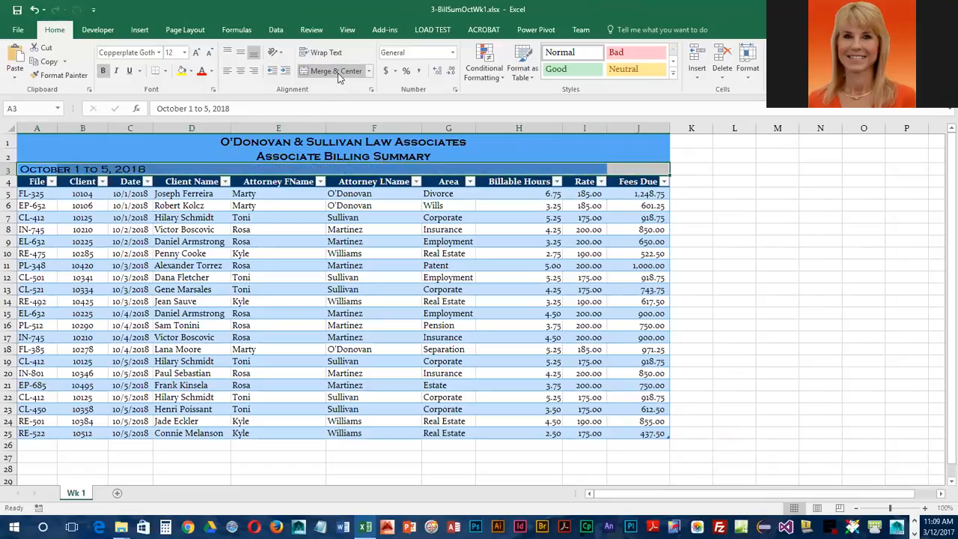
left_click(336, 72)
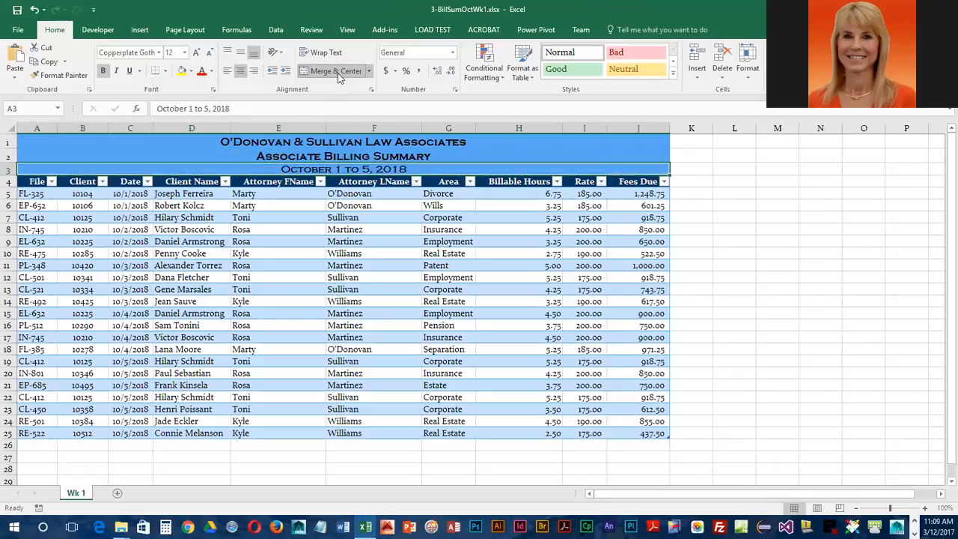